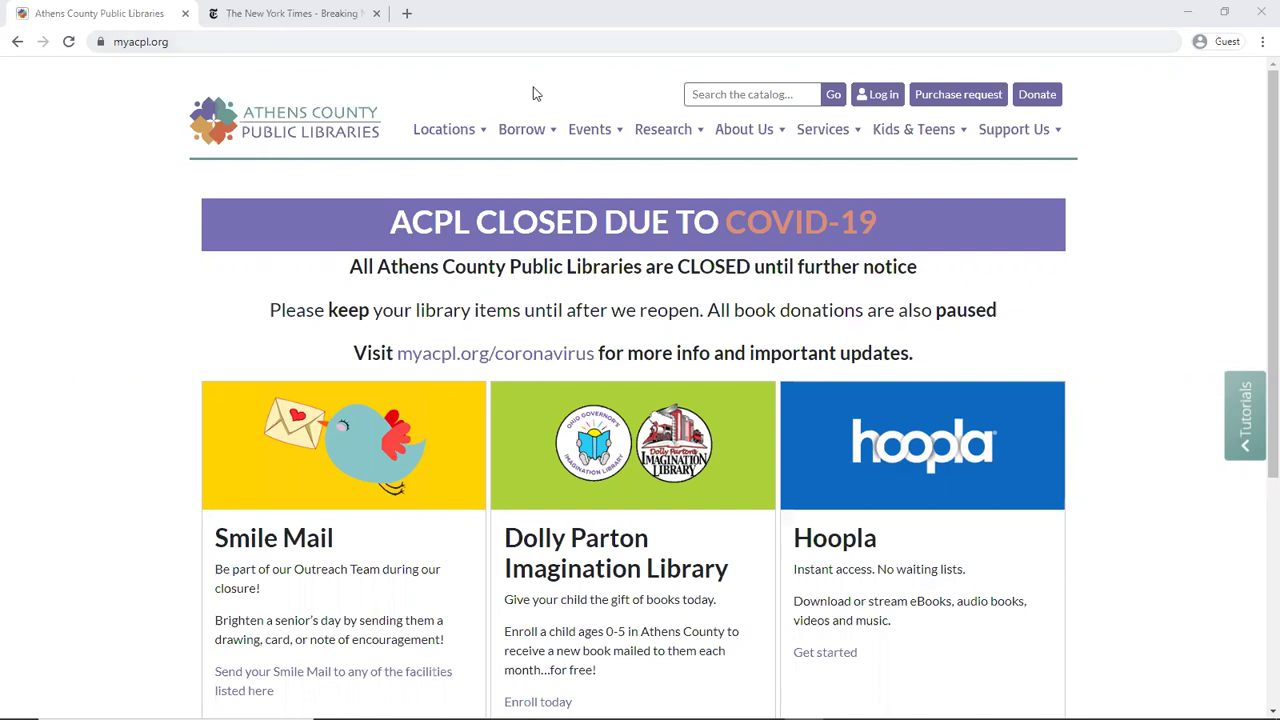
Log in to the MyACPL library catalog with the account password to view the account summary
{"action": "left_click", "coordinate": [523, 140]}
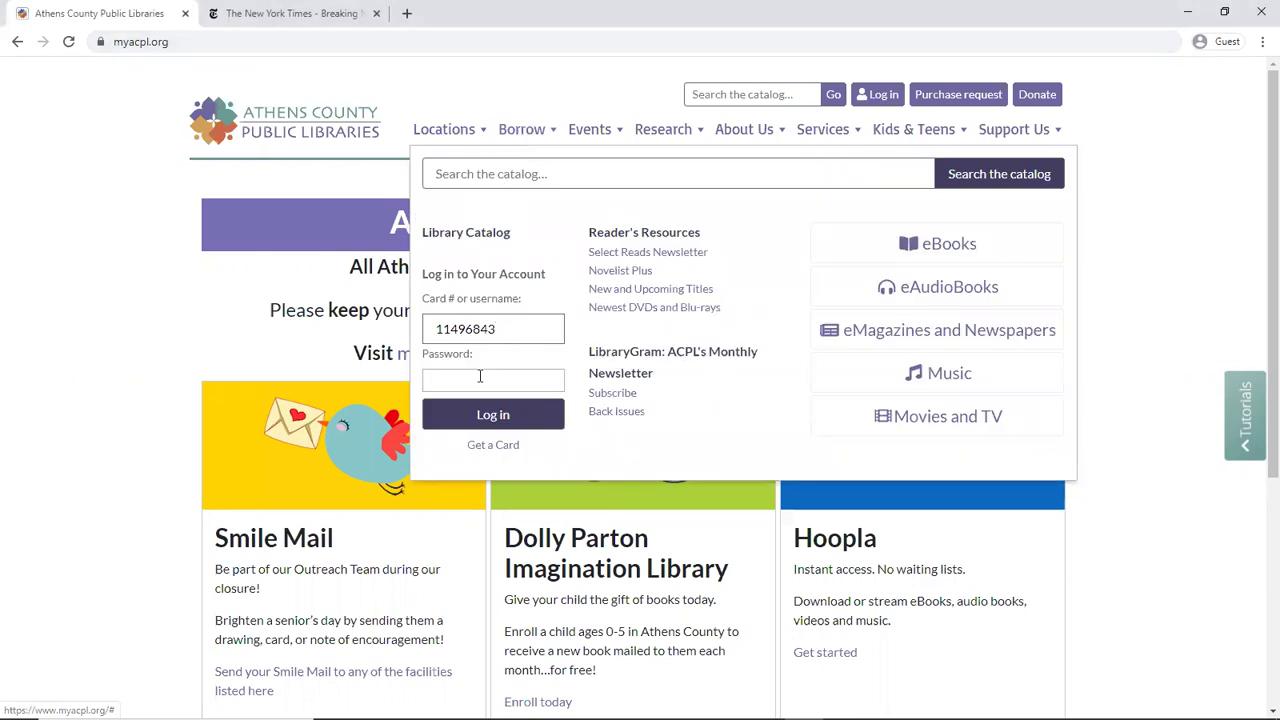
{"action": "left_click", "coordinate": [478, 380]}
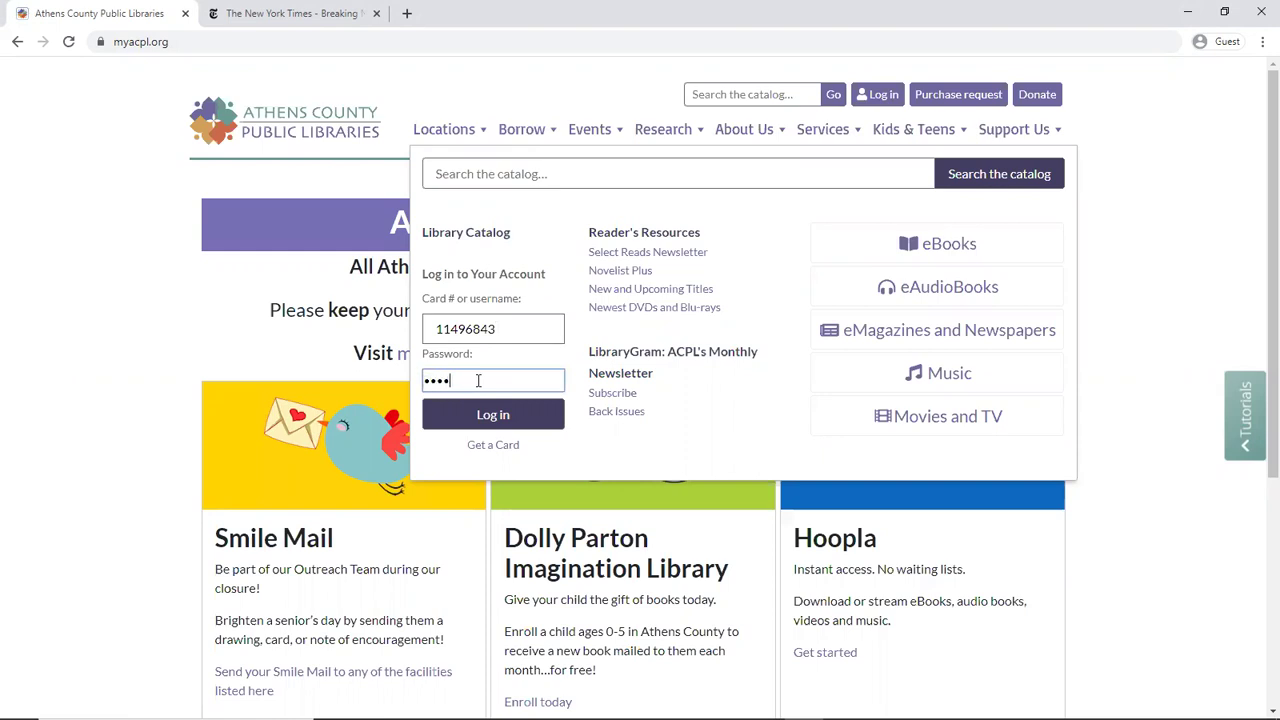
{"action": "left_click", "coordinate": [493, 410]}
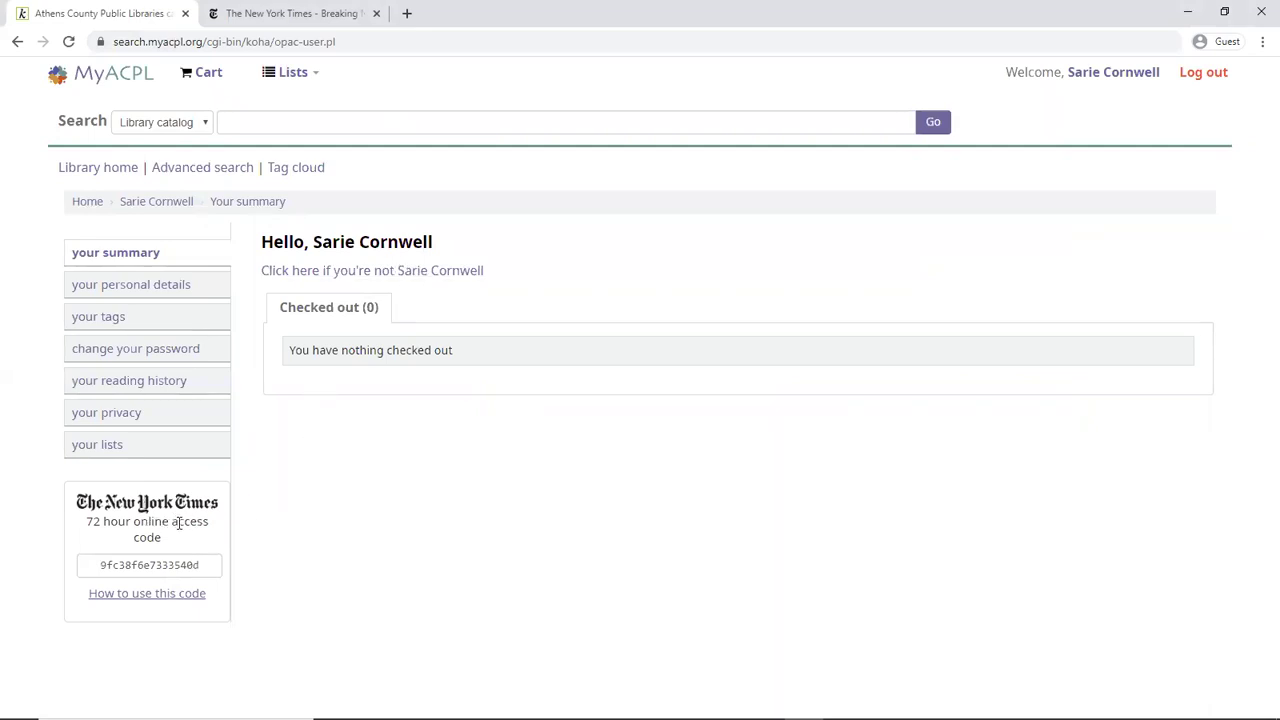
Open the access-code instructions and launch the NYT registration page in a new tab
{"action": "left_click", "coordinate": [171, 598]}
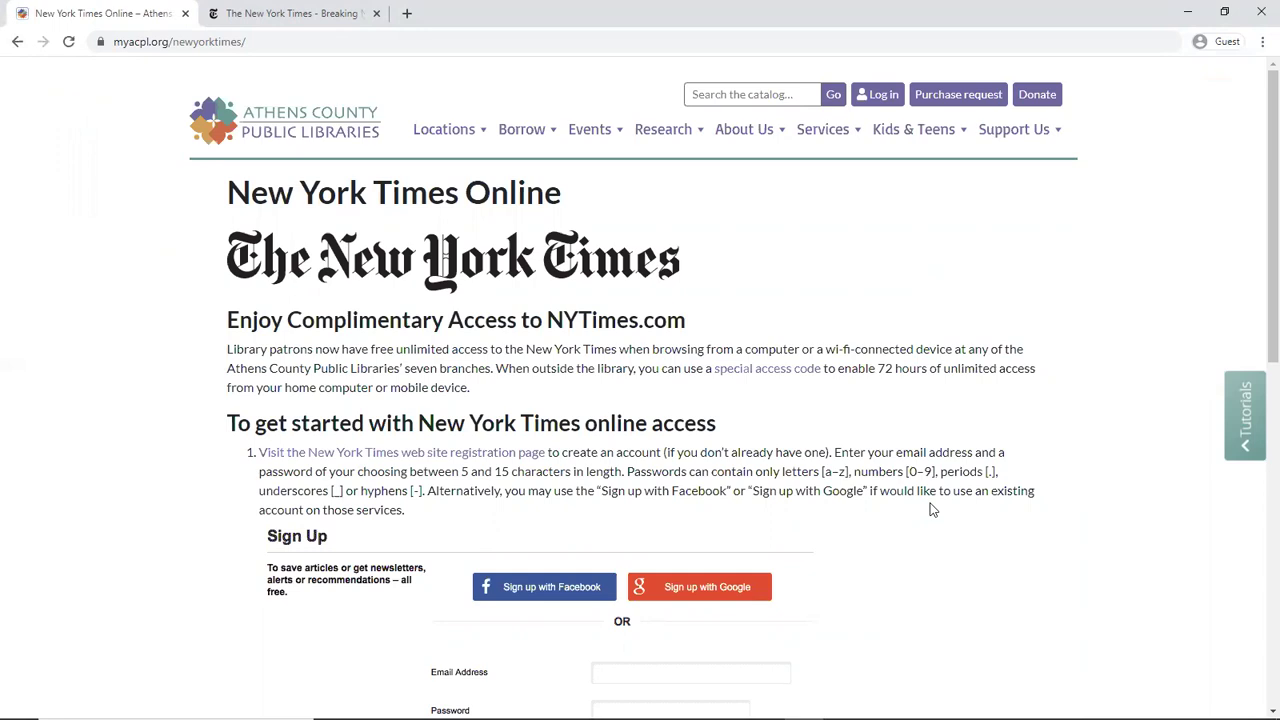
{"action": "right_click", "coordinate": [482, 460]}
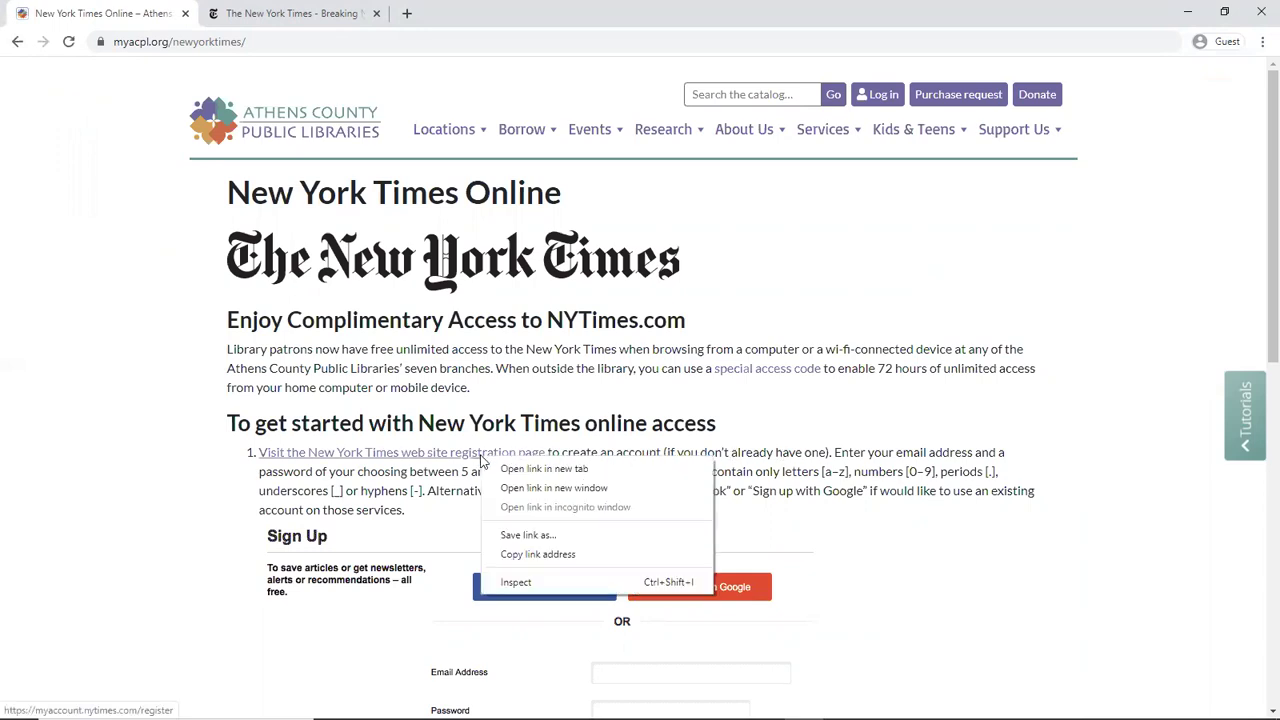
{"action": "left_click", "coordinate": [558, 469]}
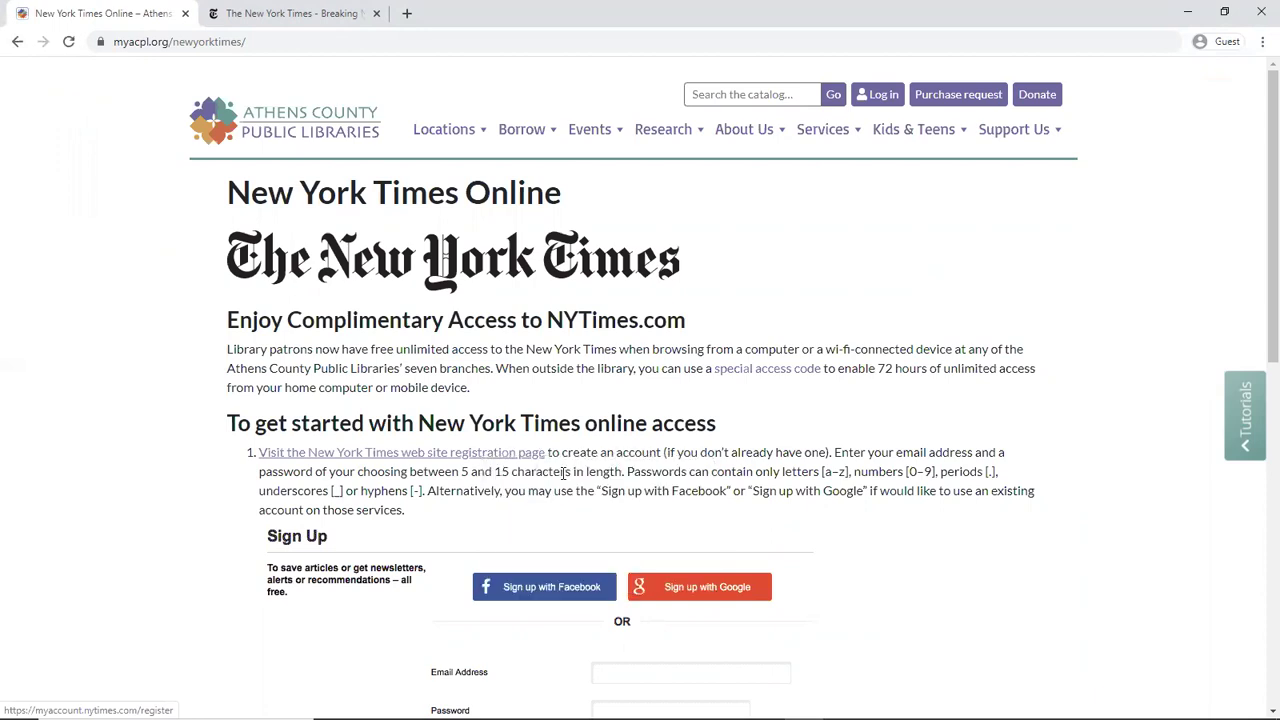
Check the Account menu on the NYTimes homepage tab to confirm a reader is signed in
{"action": "left_click", "coordinate": [490, 15]}
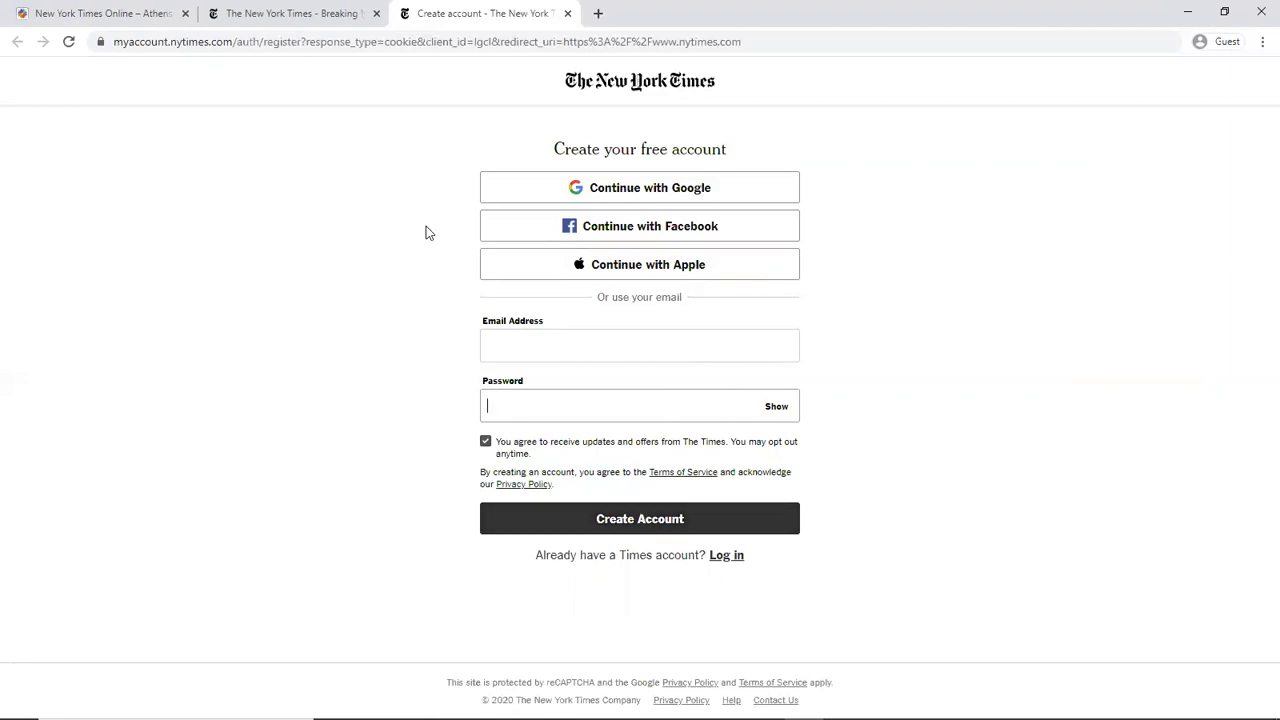
{"action": "left_click", "coordinate": [316, 13]}
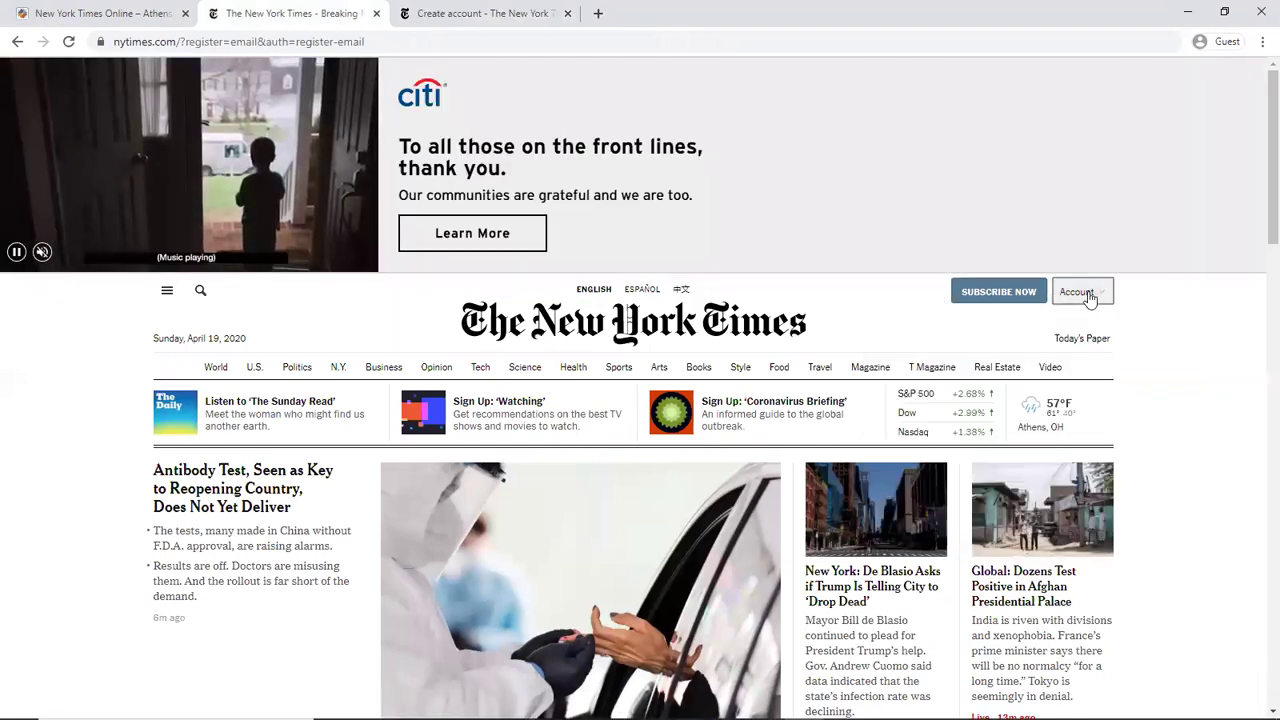
{"action": "left_click", "coordinate": [1090, 298]}
{"action": "left_click", "coordinate": [1090, 298]}
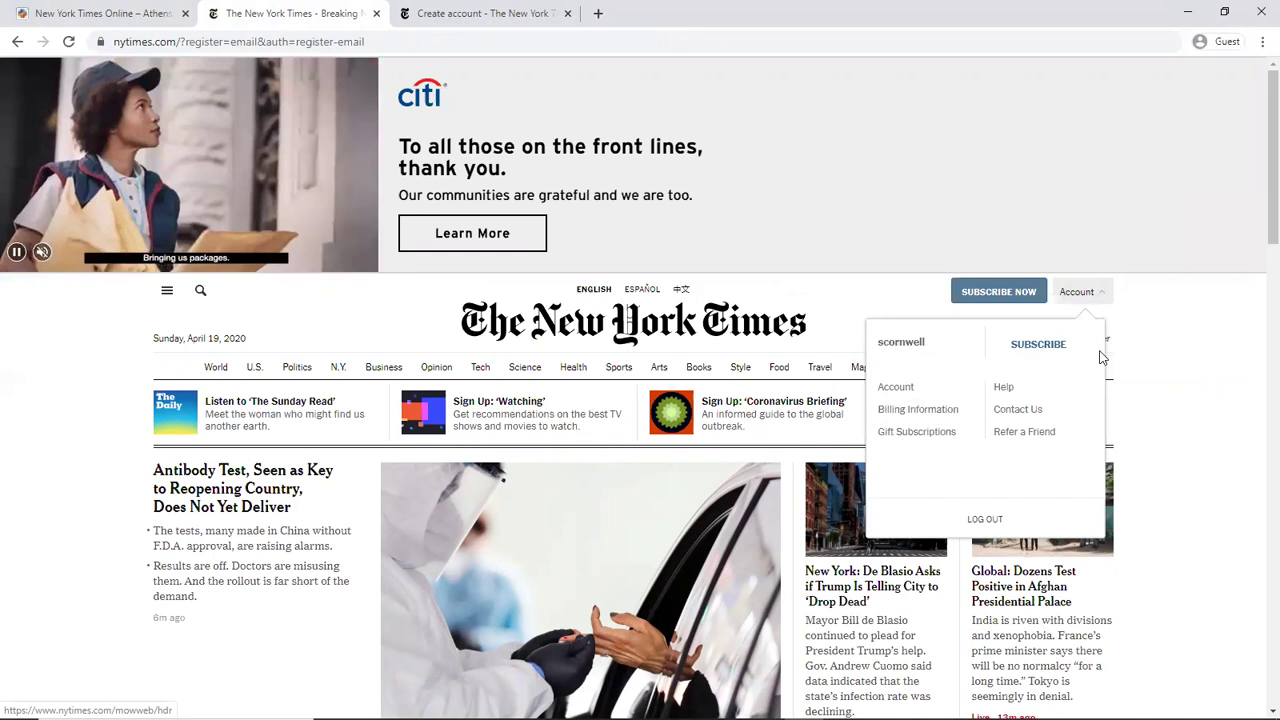
Copy the 72-hour access code from the account summary and reopen its outside-library instructions
{"action": "left_click", "coordinate": [112, 14]}
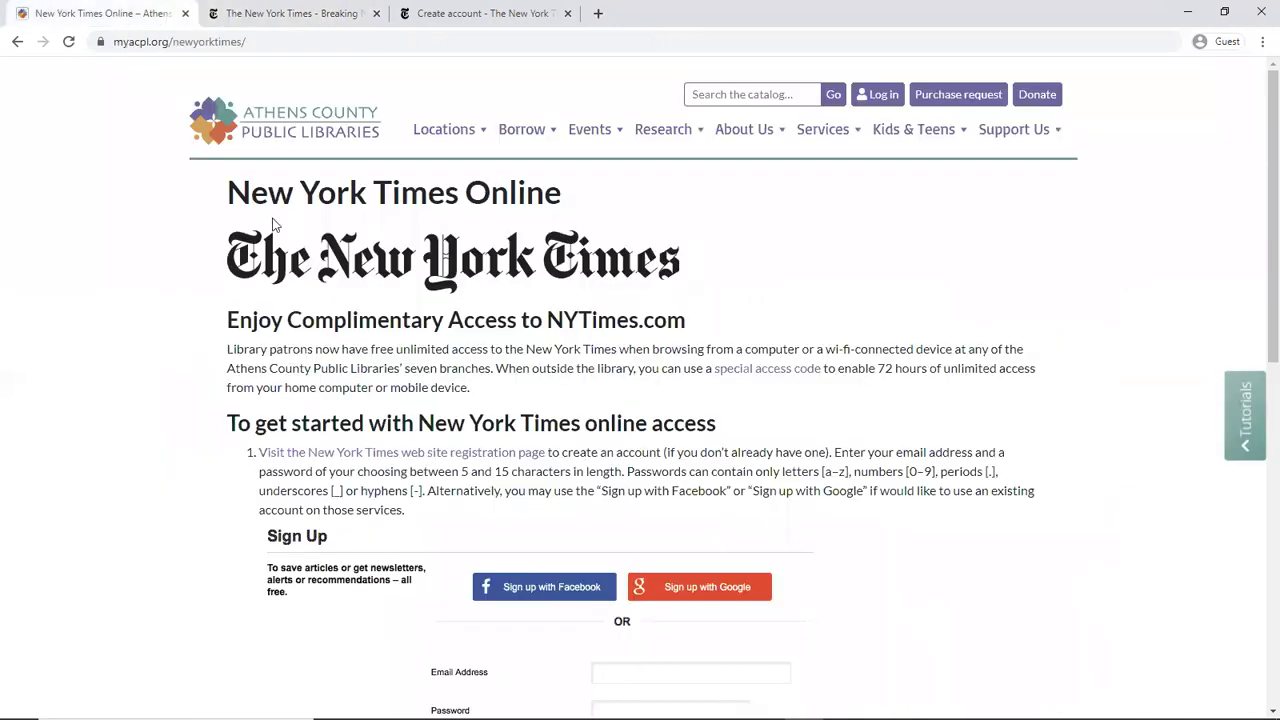
{"action": "left_click", "coordinate": [17, 41]}
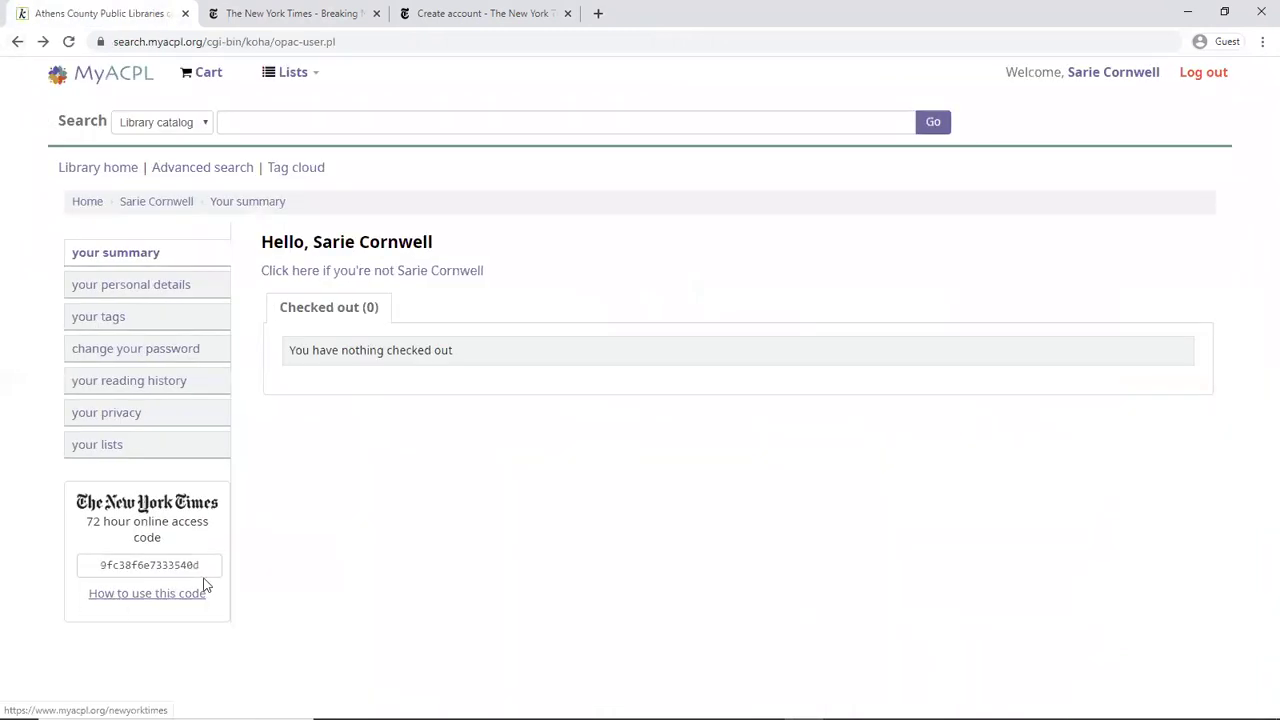
{"action": "left_click_drag", "start_coordinate": [205, 567], "coordinate": [96, 564]}
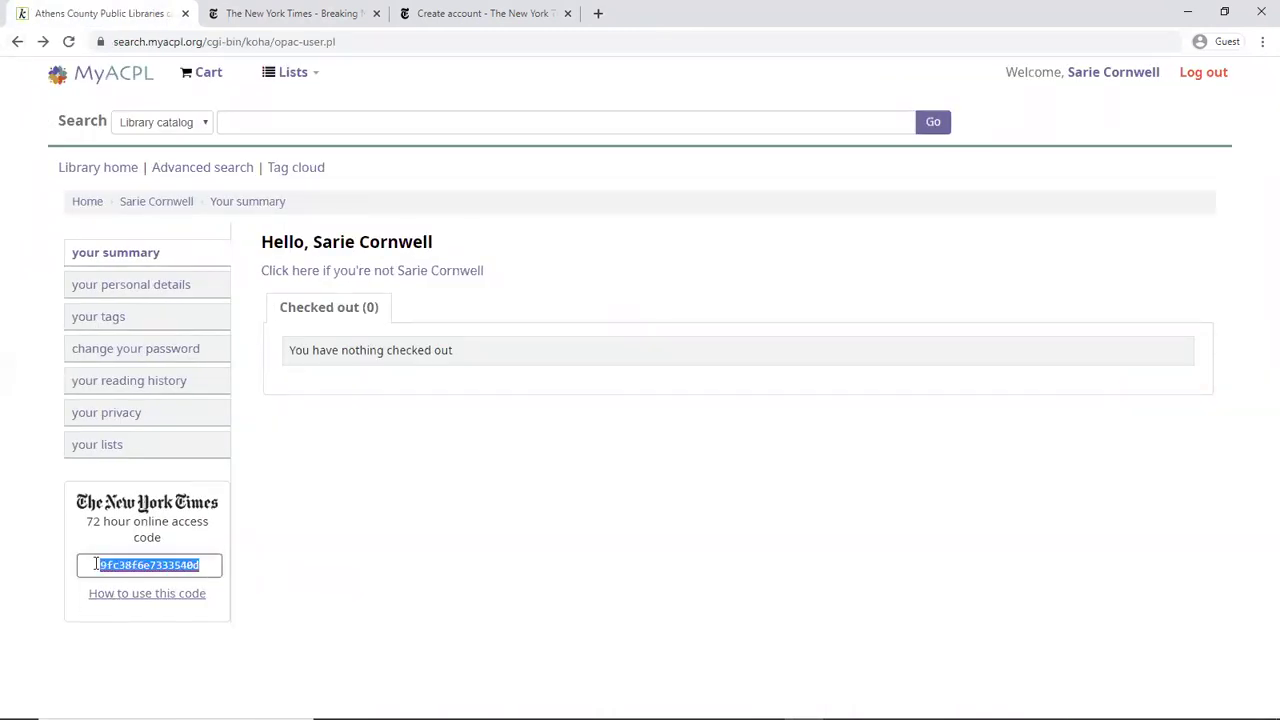
{"action": "right_click", "coordinate": [106, 566]}
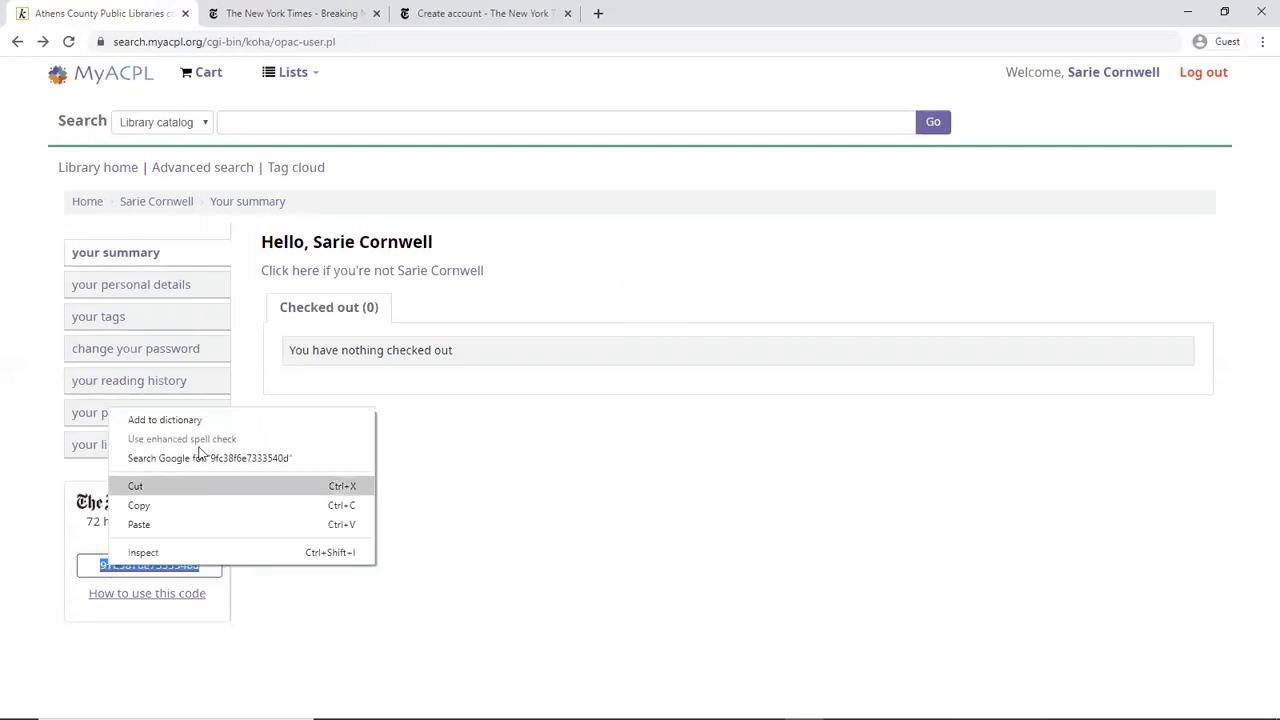
{"action": "left_click", "coordinate": [168, 507]}
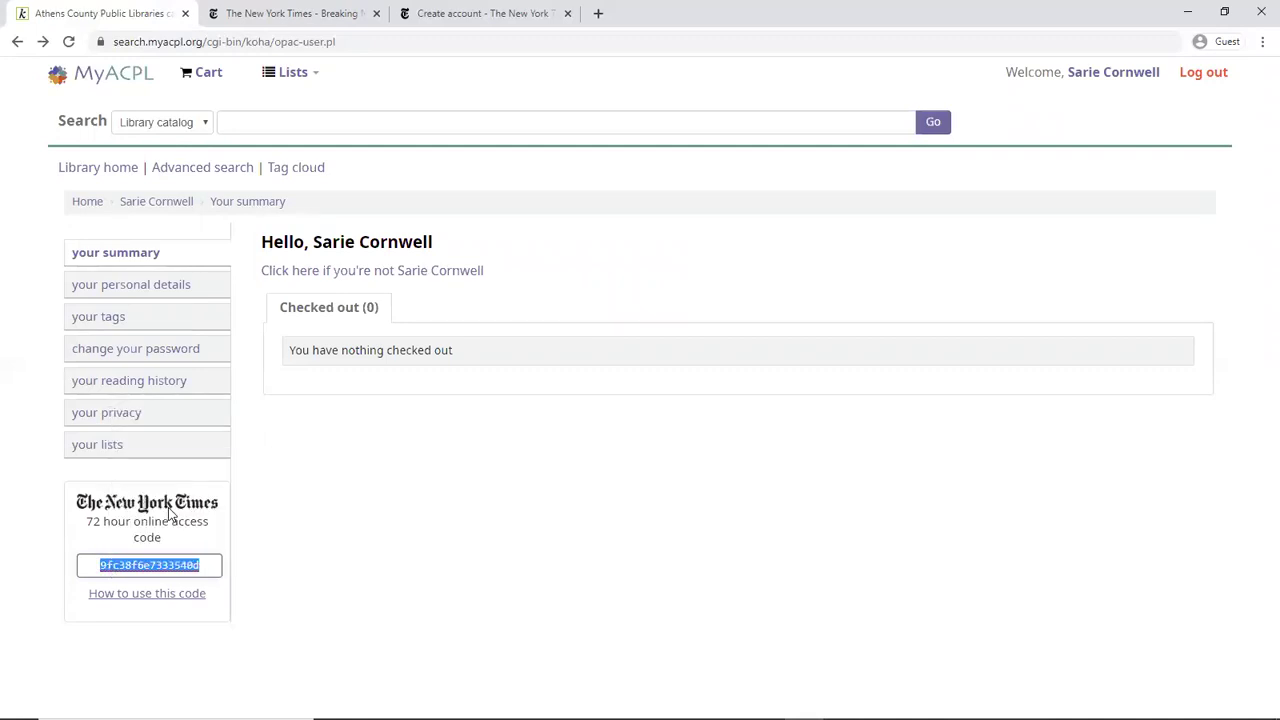
{"action": "left_click", "coordinate": [160, 600]}
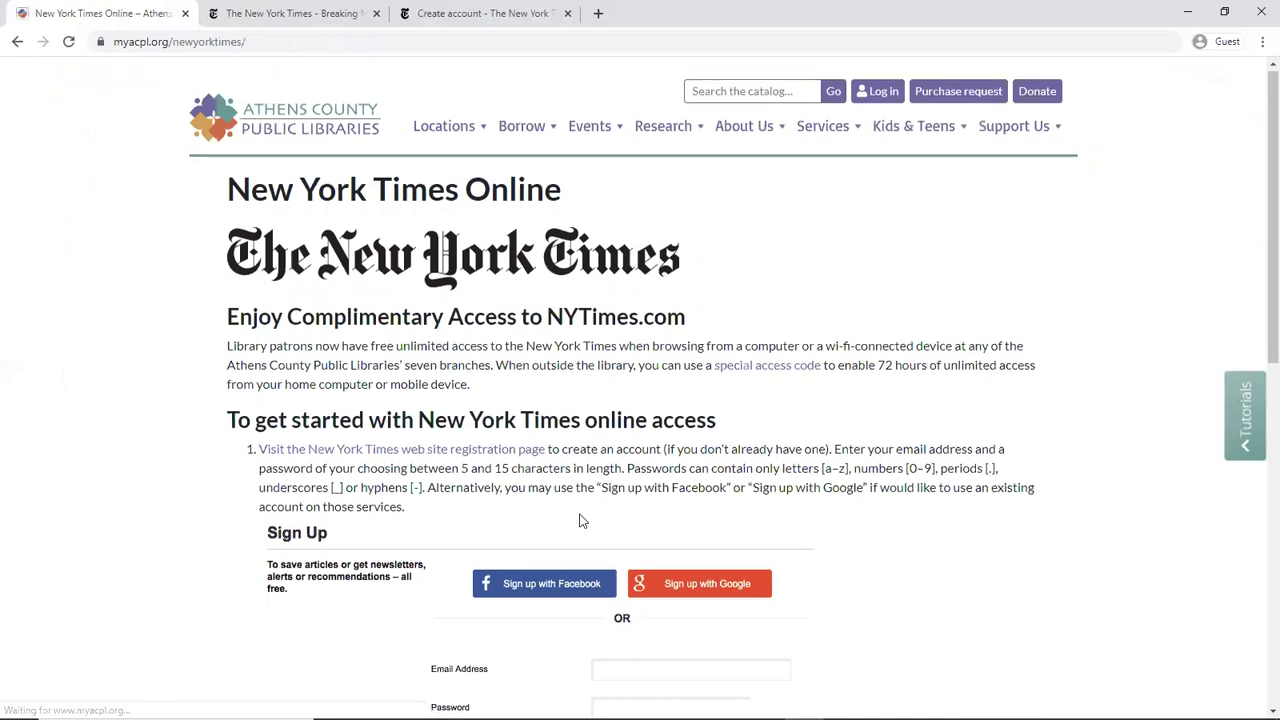
{"action": "scroll", "coordinate": [582, 520], "scroll_direction": "down", "scroll_amount": 8}
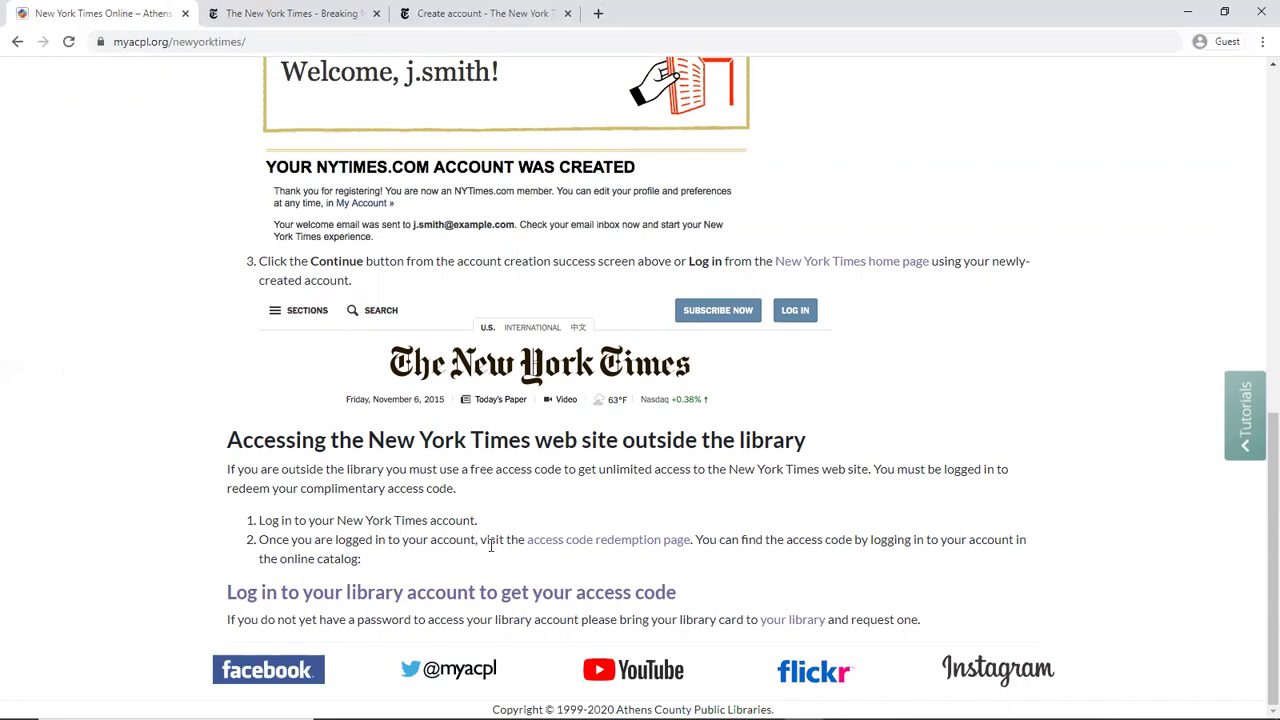
Open the NYT redemption page in a new tab, paste the library access code and redeem it
{"action": "right_click", "coordinate": [592, 539]}
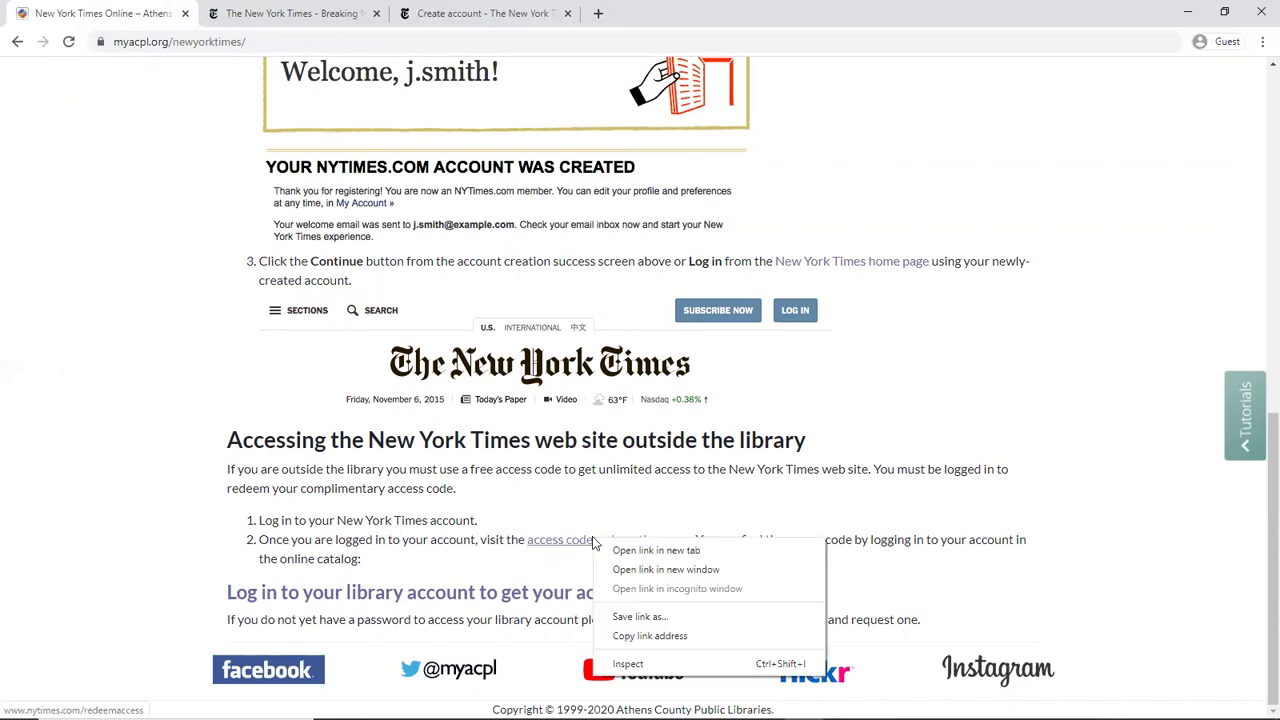
{"action": "left_click", "coordinate": [669, 552]}
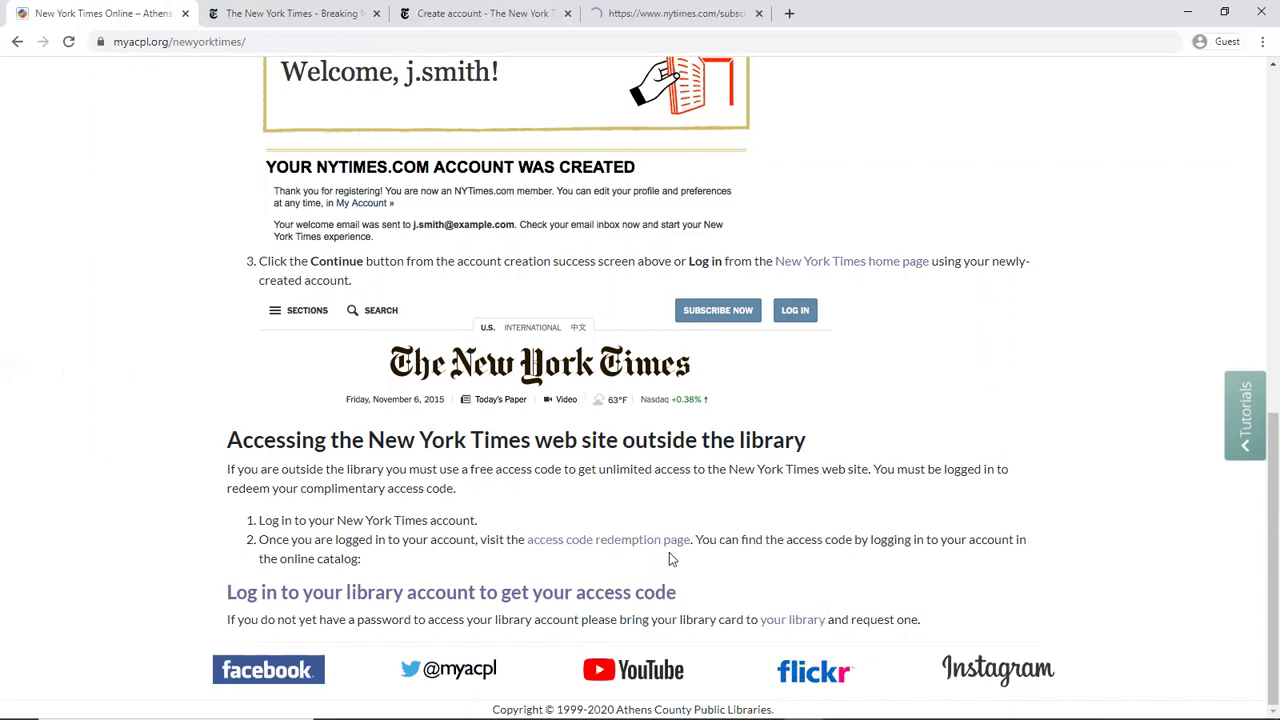
{"action": "left_click", "coordinate": [676, 16]}
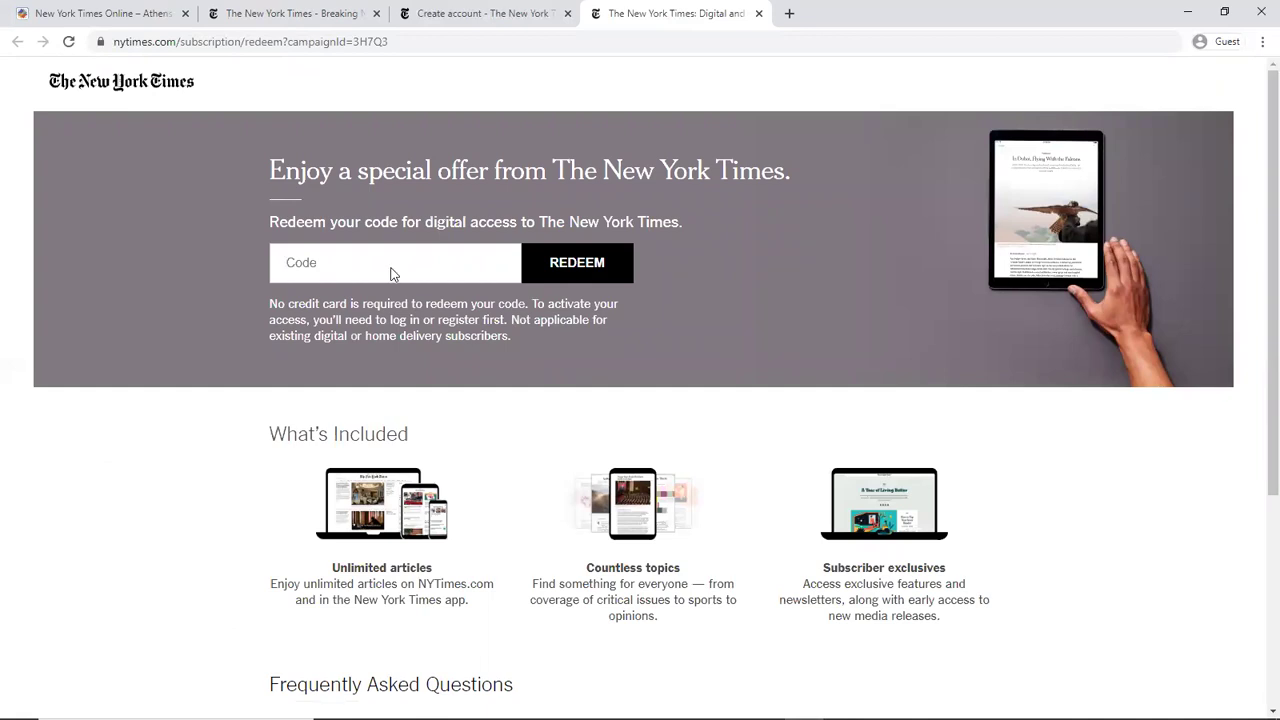
{"action": "left_click", "coordinate": [391, 274]}
{"action": "key", "text": "ctrl+v"}
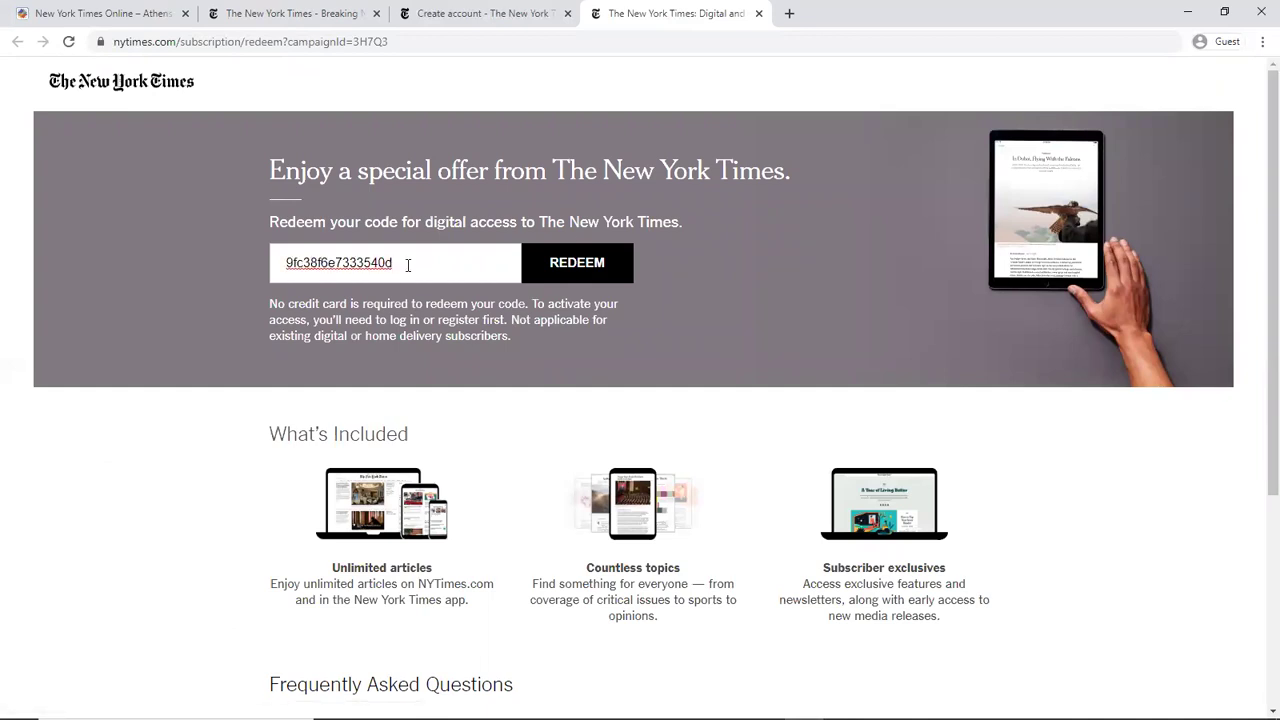
{"action": "left_click", "coordinate": [588, 272]}
{"action": "left_click", "coordinate": [586, 264]}
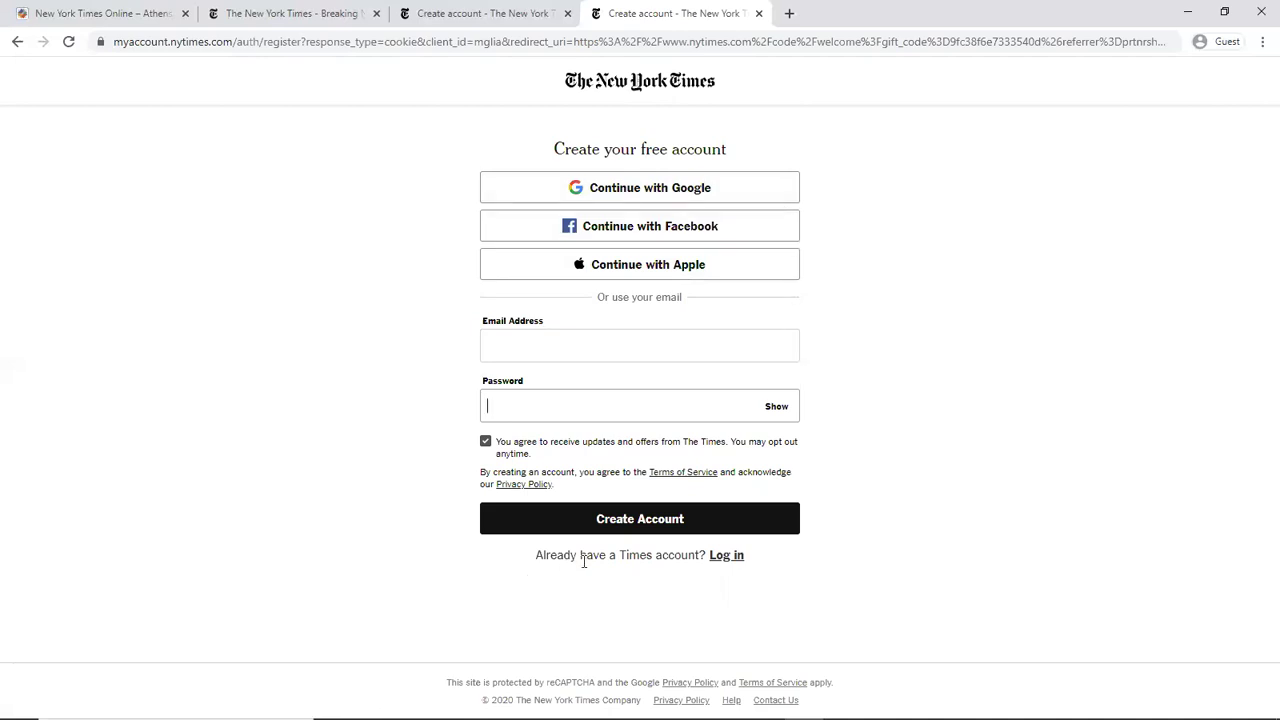
Log in to the existing Times account with the re-entered password
{"action": "left_click", "coordinate": [726, 555]}
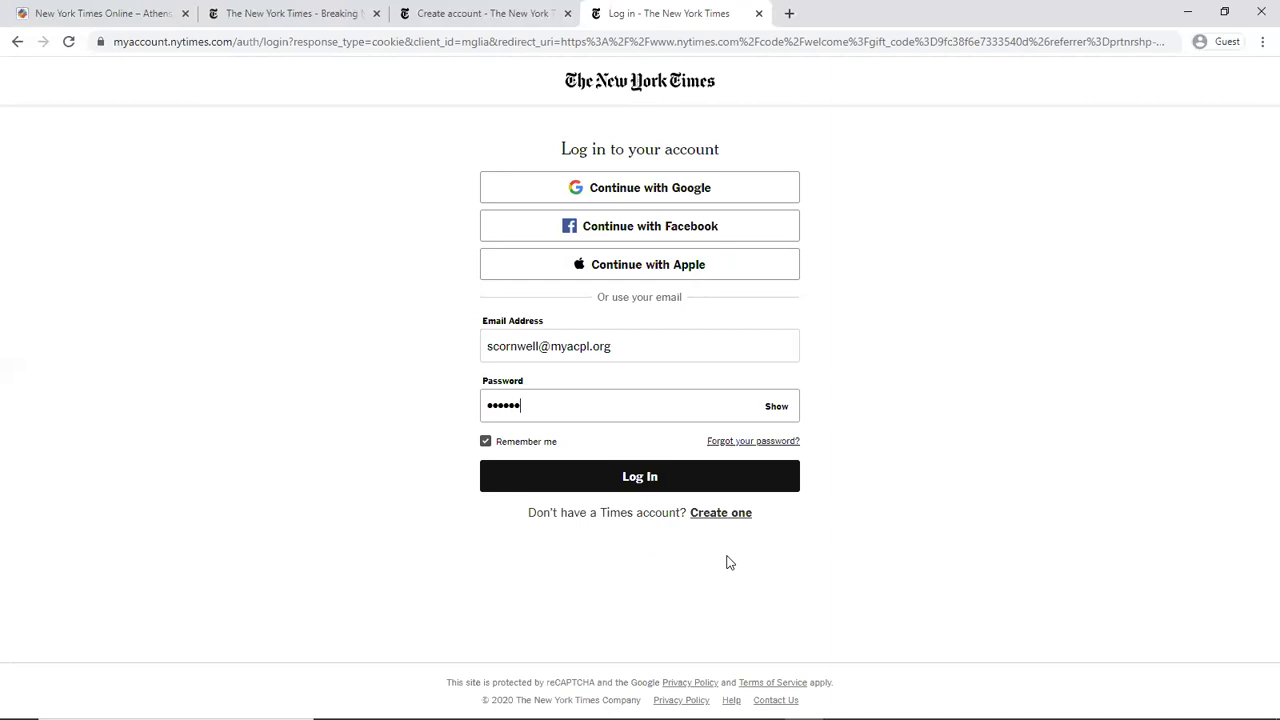
{"action": "key", "text": "BackSpace"}
{"action": "key", "text": "BackSpace"}
{"action": "key", "text": "BackSpace"}
{"action": "key", "text": "BackSpace"}
{"action": "key", "text": "BackSpace"}
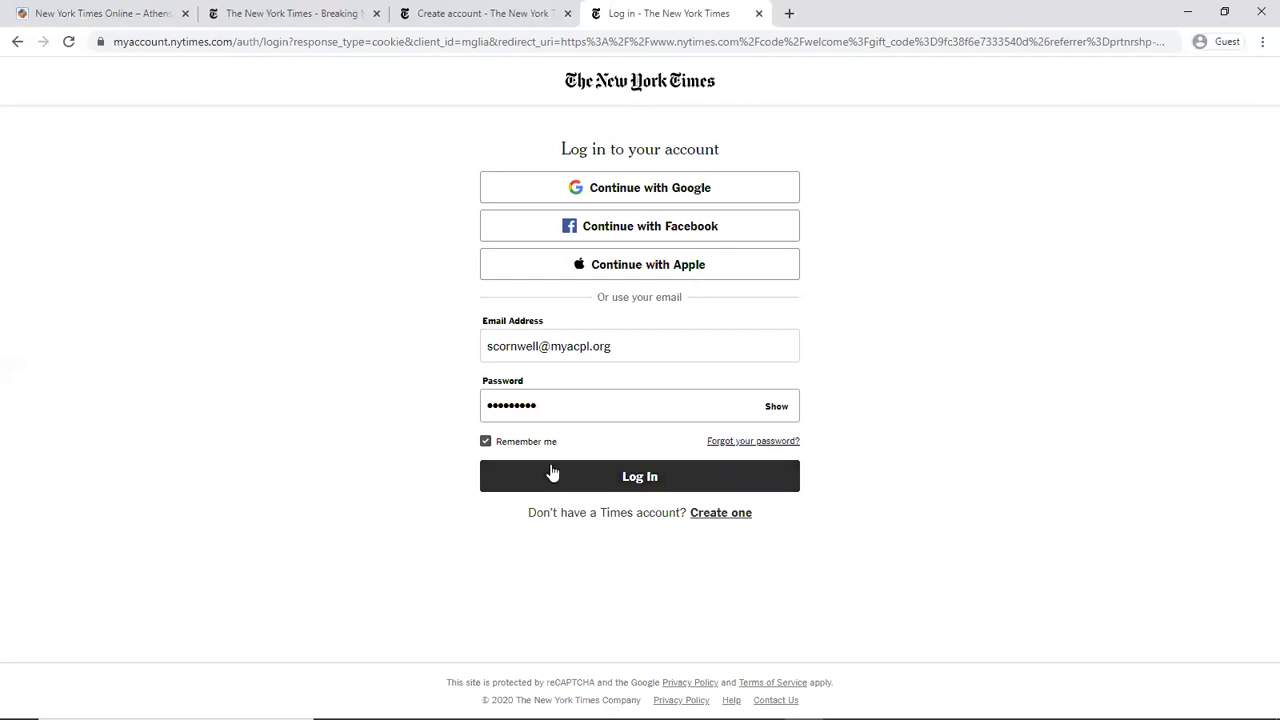
{"action": "left_click", "coordinate": [574, 484]}
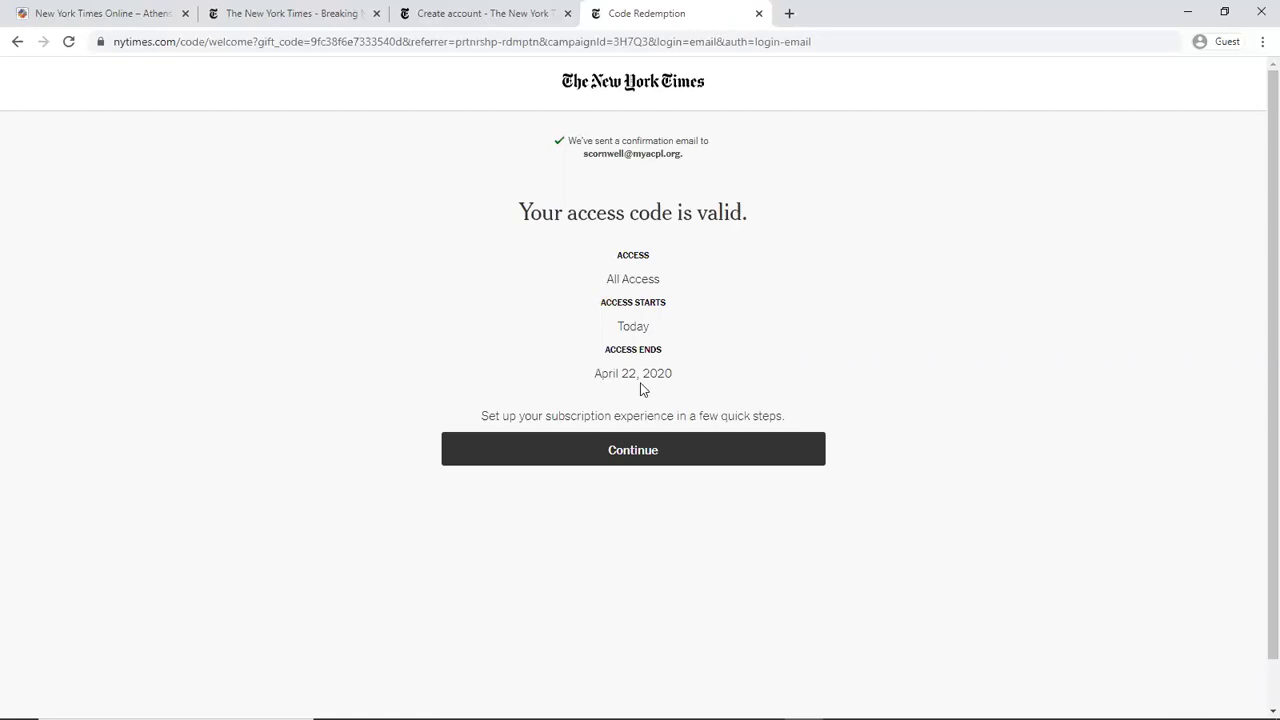
Continue past setup, declining the newsletter signup and app download to return to reading
{"action": "left_click", "coordinate": [668, 448]}
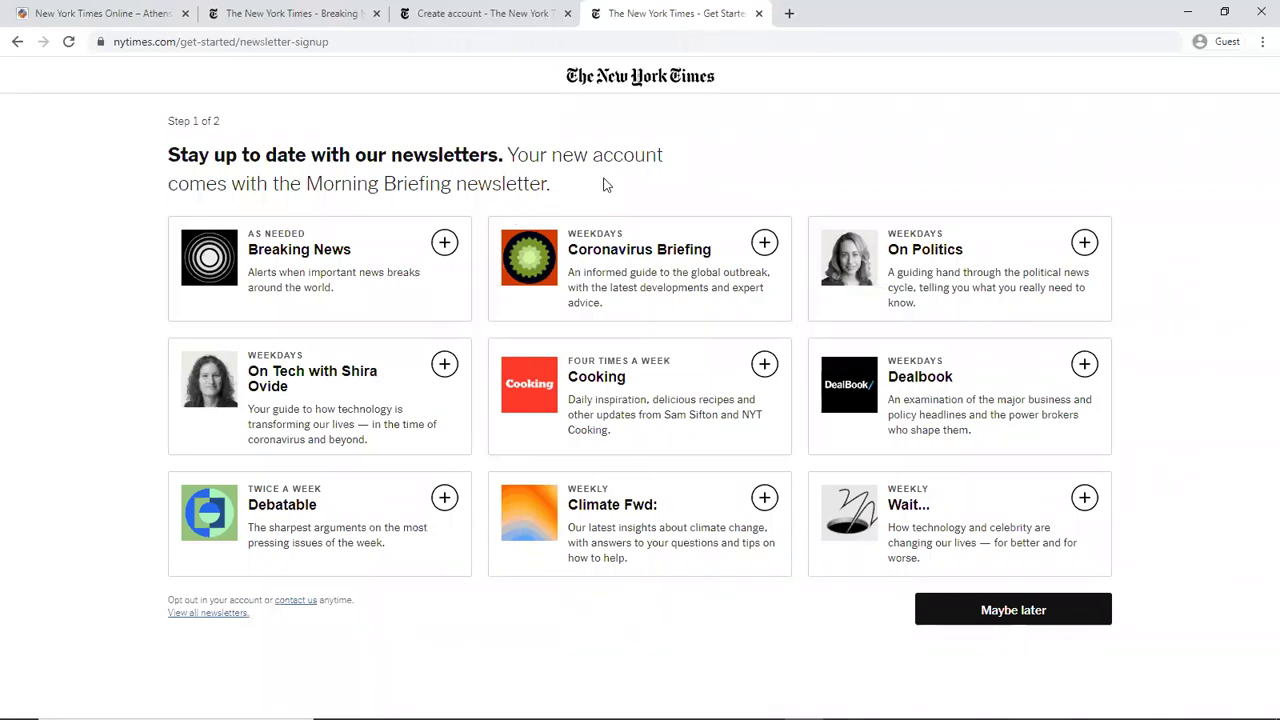
{"action": "left_click", "coordinate": [1024, 612]}
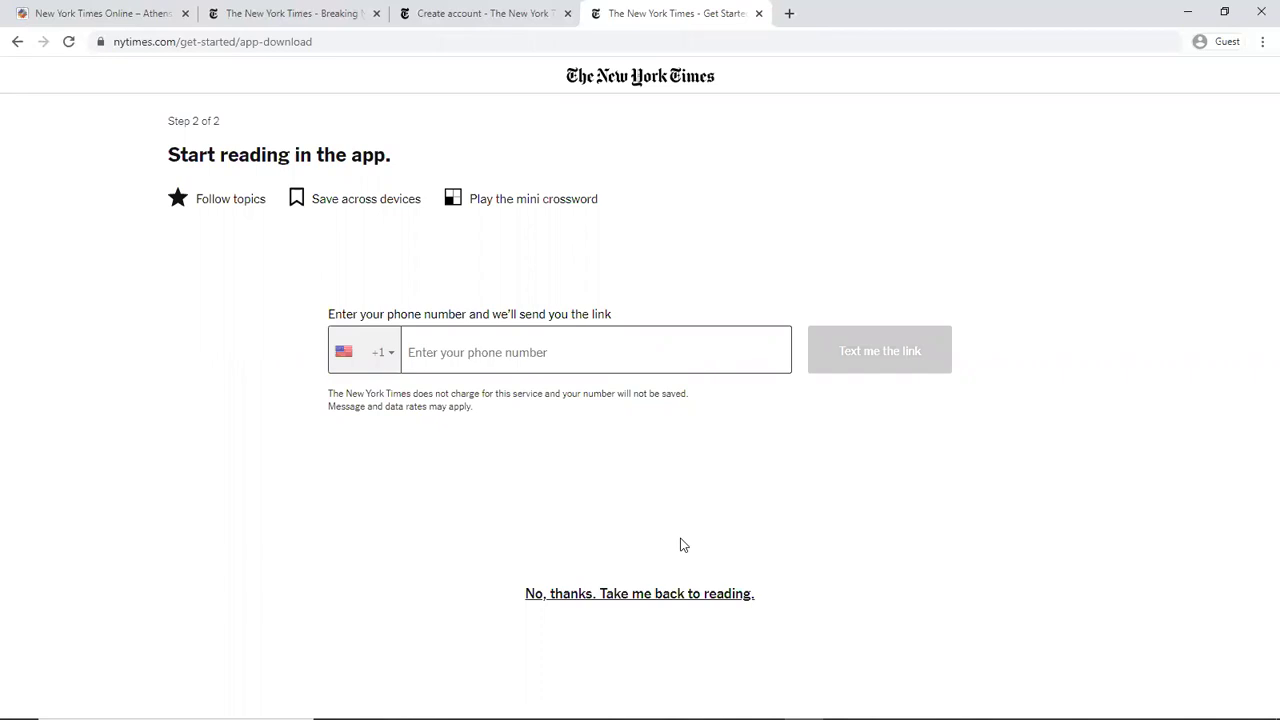
{"action": "left_click", "coordinate": [668, 597]}
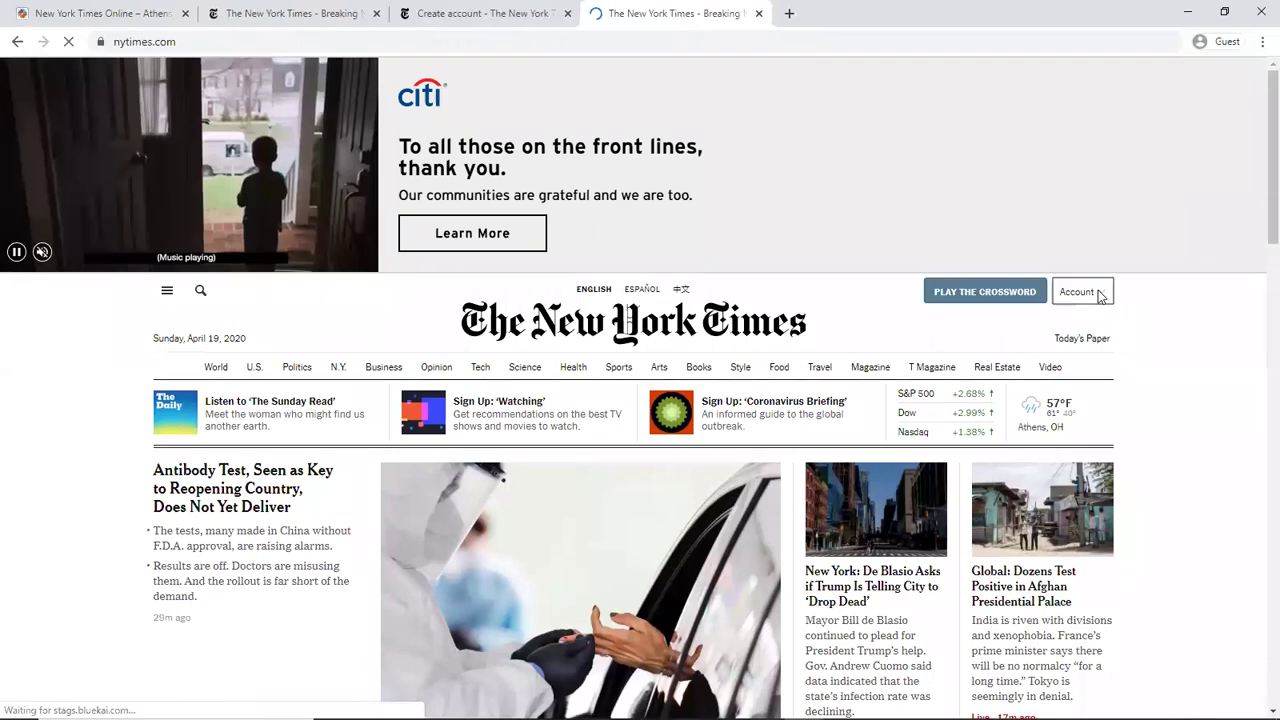
{"action": "left_click", "coordinate": [1098, 293]}
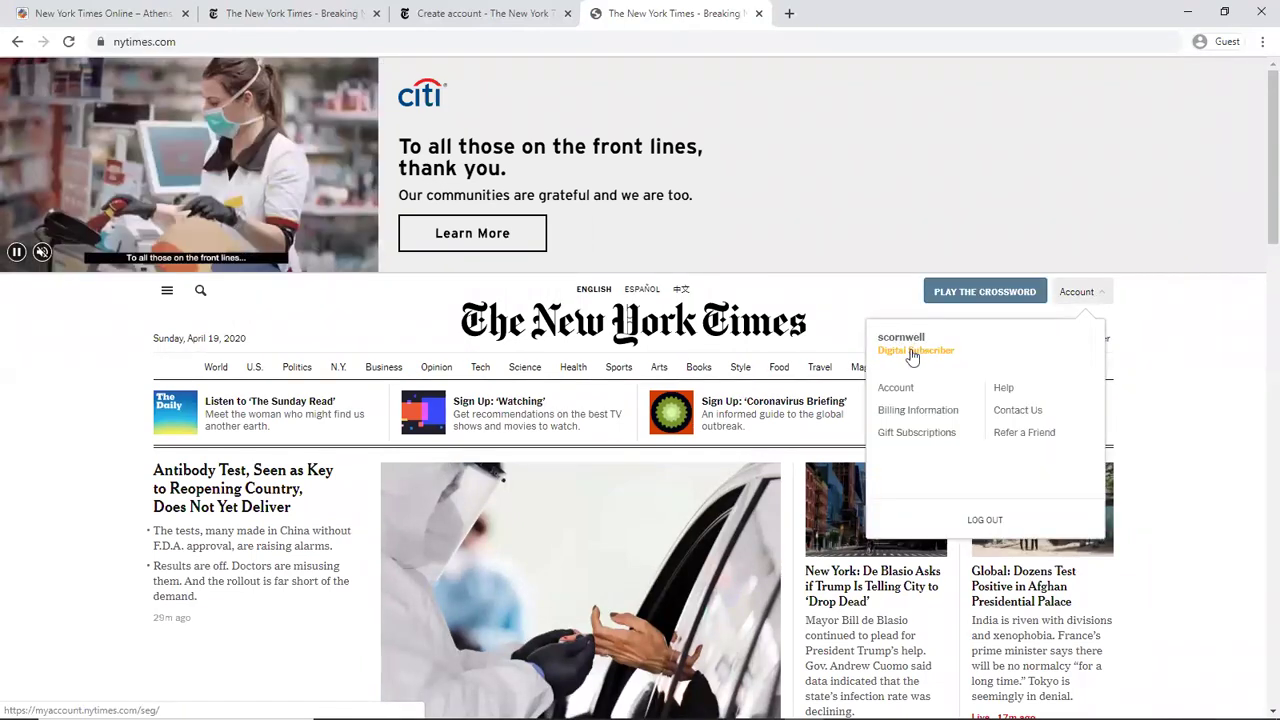
{"action": "left_click", "coordinate": [1185, 323]}
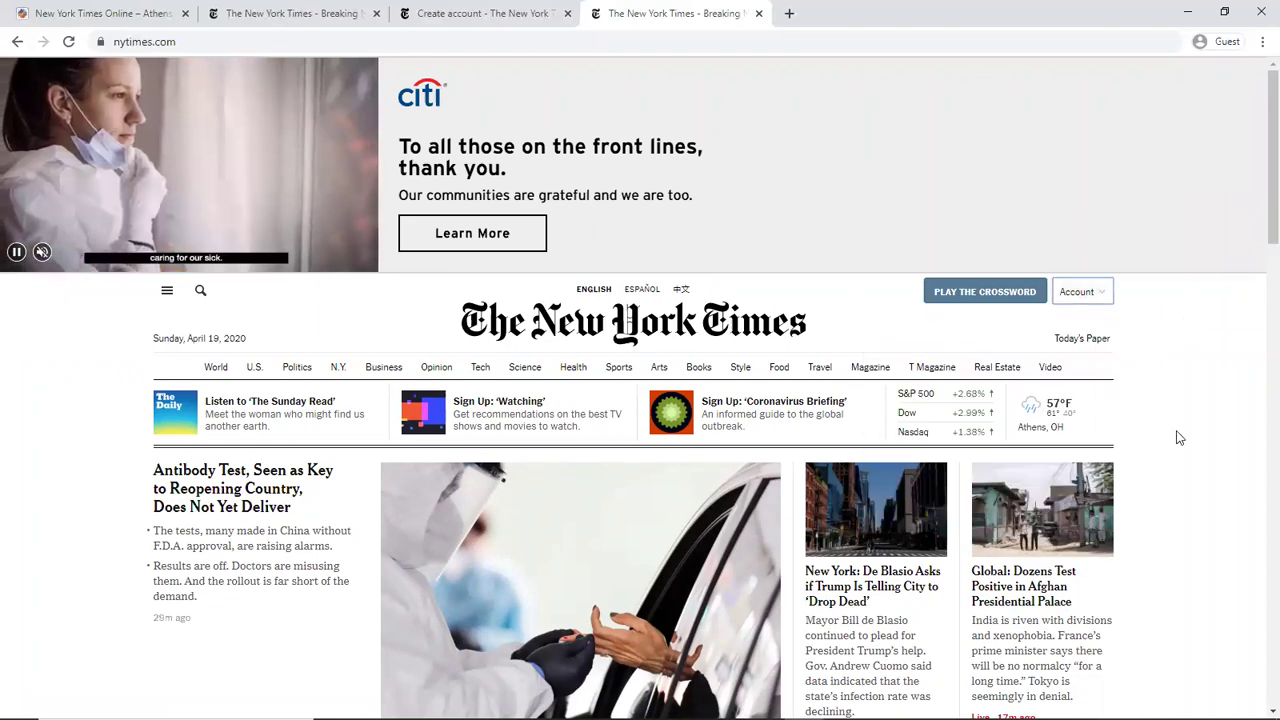
{"action": "scroll", "coordinate": [1176, 434], "scroll_direction": "down", "scroll_amount": 2}
{"action": "scroll", "coordinate": [1178, 438], "scroll_direction": "down", "scroll_amount": 3}
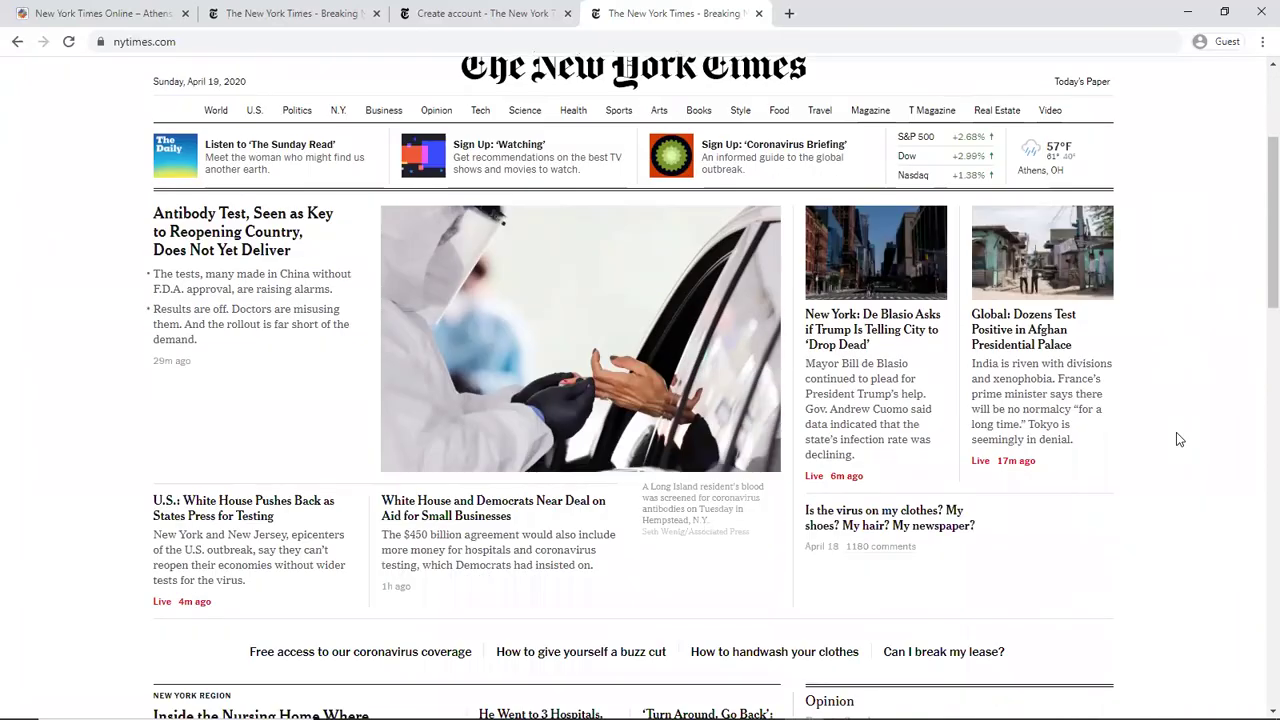
{"action": "scroll", "coordinate": [1178, 438], "scroll_direction": "down", "scroll_amount": 1}
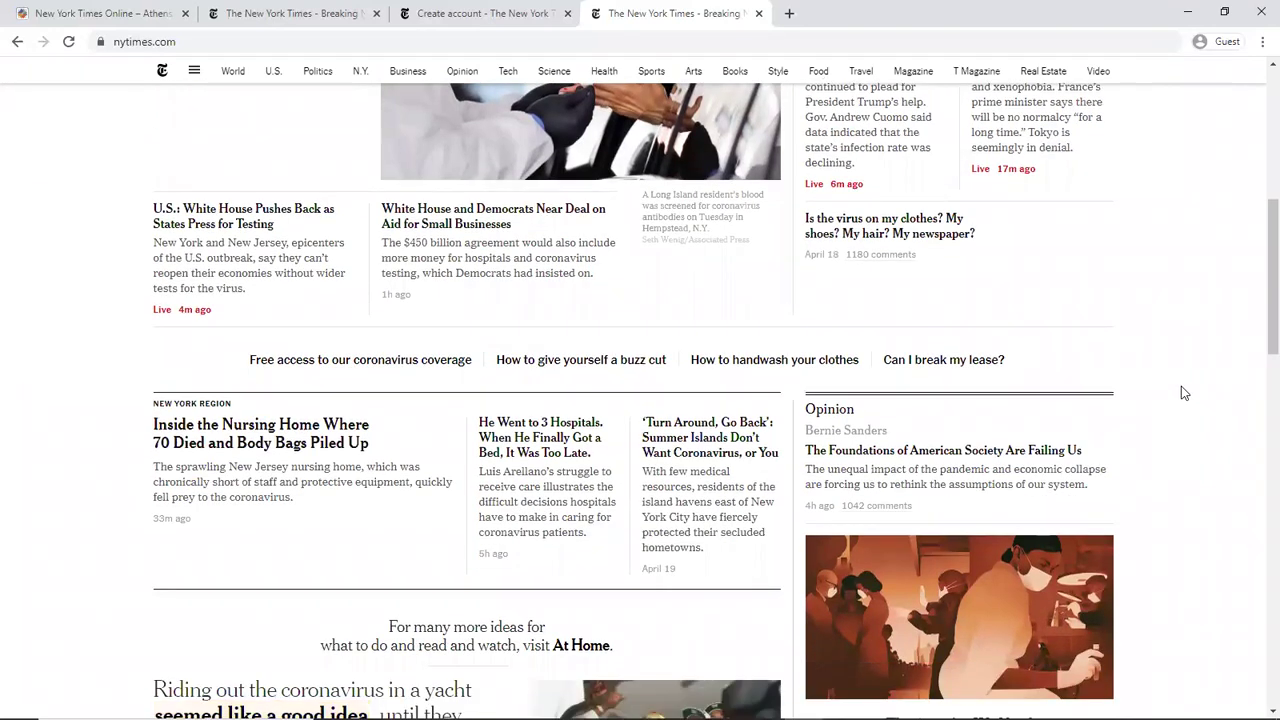
Go back to the MyACPL account summary and select the 72-hour code in the NYT box
{"action": "left_click", "coordinate": [62, 13]}
{"action": "left_click", "coordinate": [17, 41]}
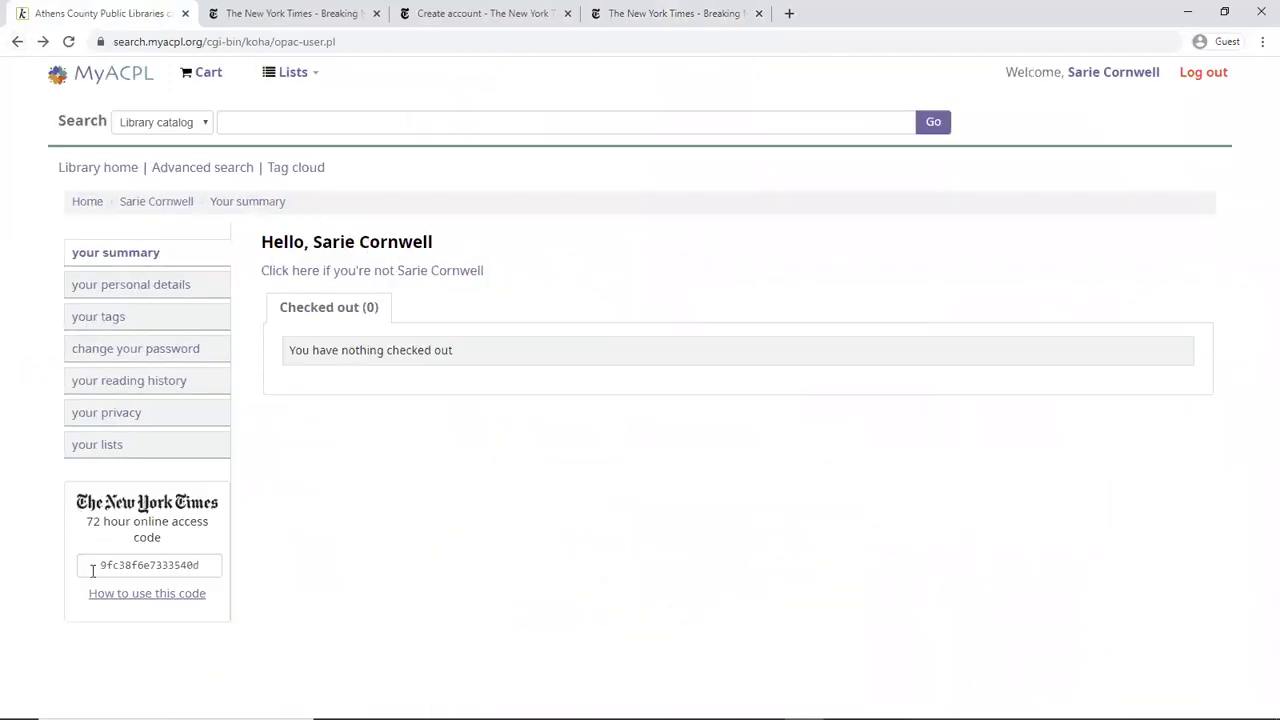
{"action": "left_click", "coordinate": [103, 568]}
{"action": "left_click_drag", "start_coordinate": [103, 568], "coordinate": [219, 577]}
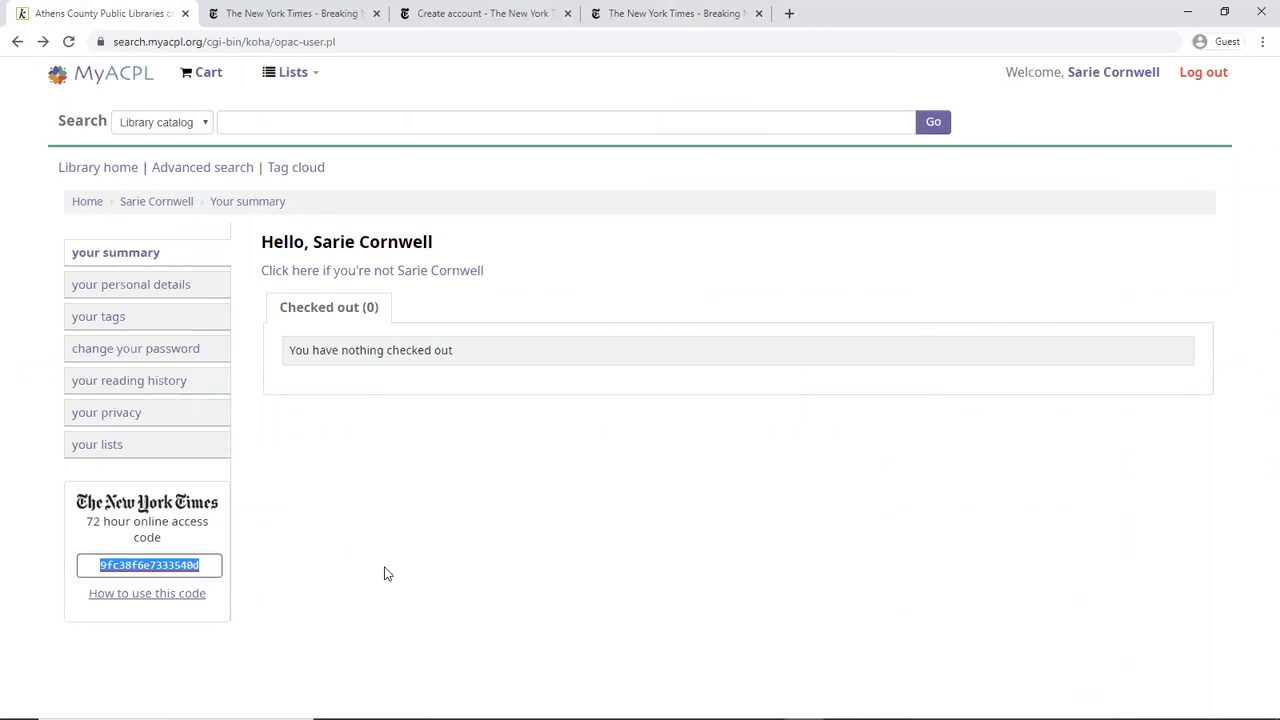